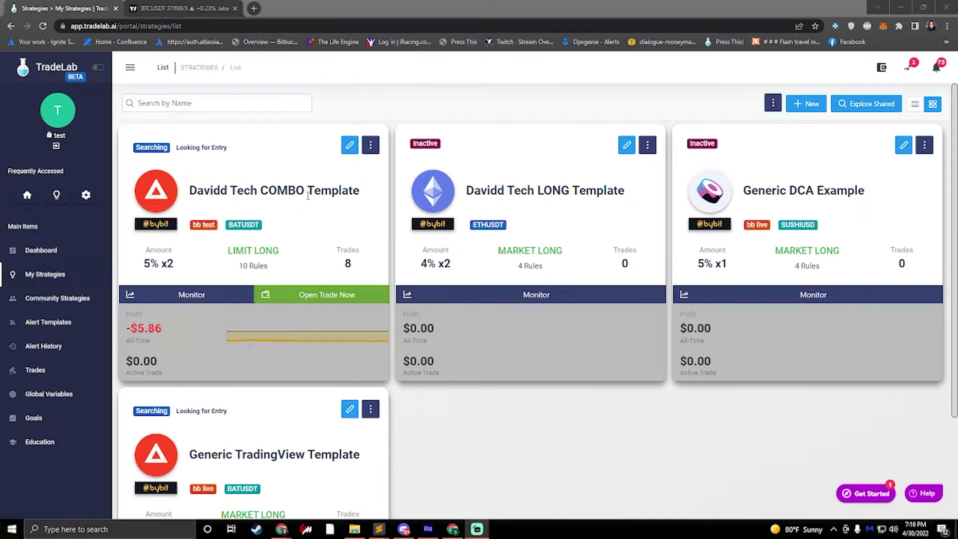
Look over the BTCUSDT chart in TradingView and return to the TradeLab strategy list.
left_click(183, 8)
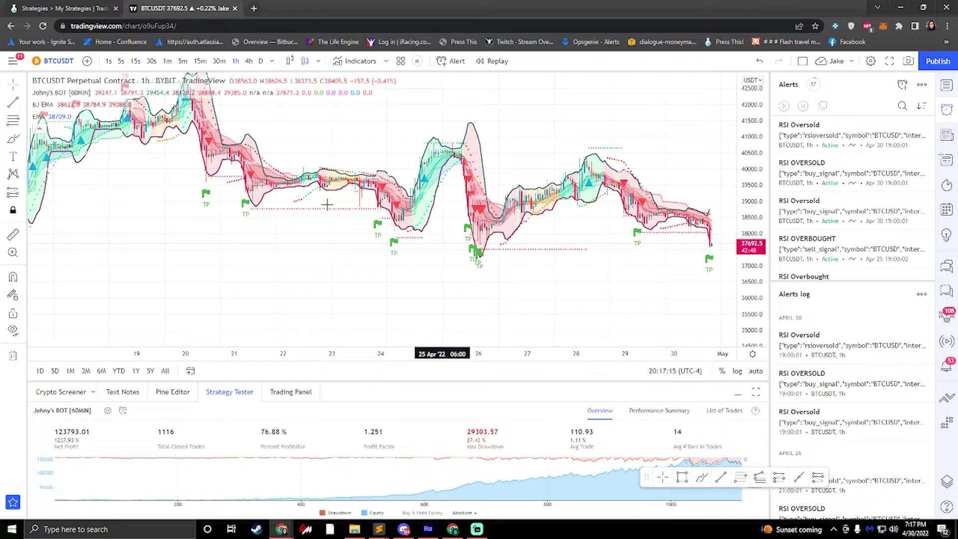
left_click(82, 9)
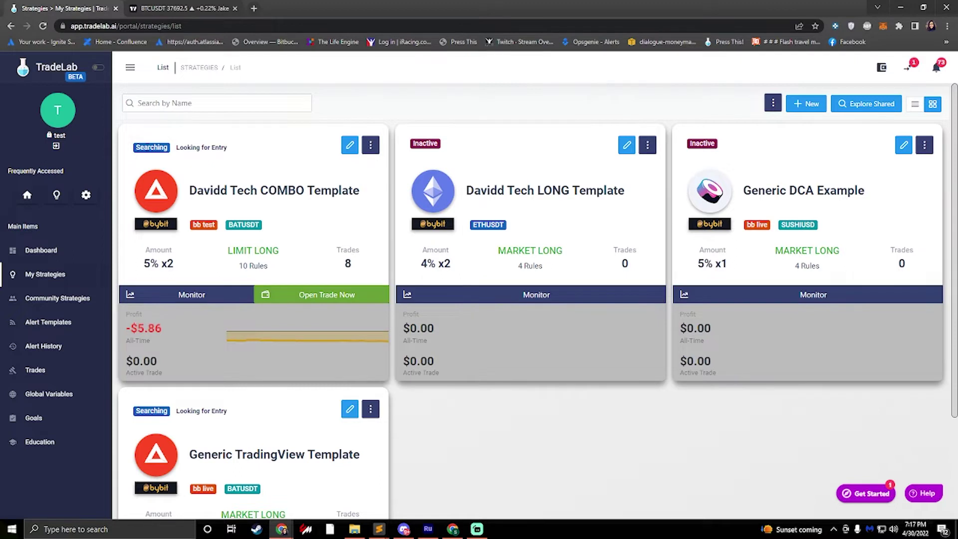
Examine the Davidd Tech LONG Template's inactive status and options, and the bulk actions available for all strategies.
double_click(417, 144)
left_click(469, 143)
left_click(654, 145)
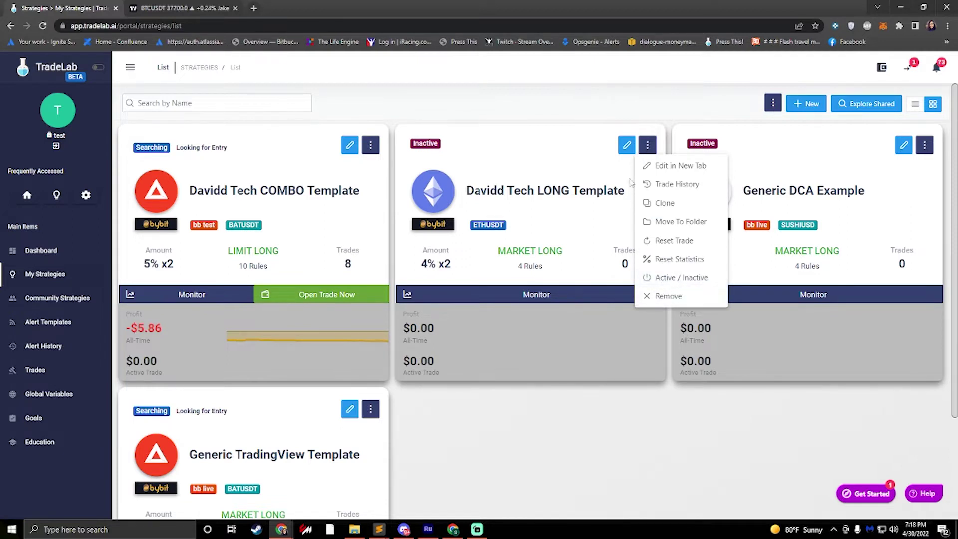
left_click(616, 105)
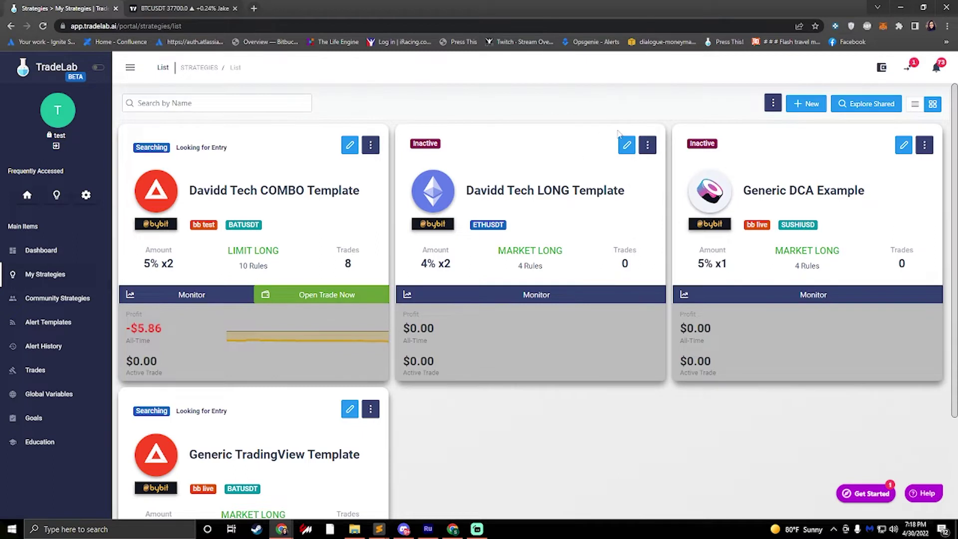
left_click(771, 105)
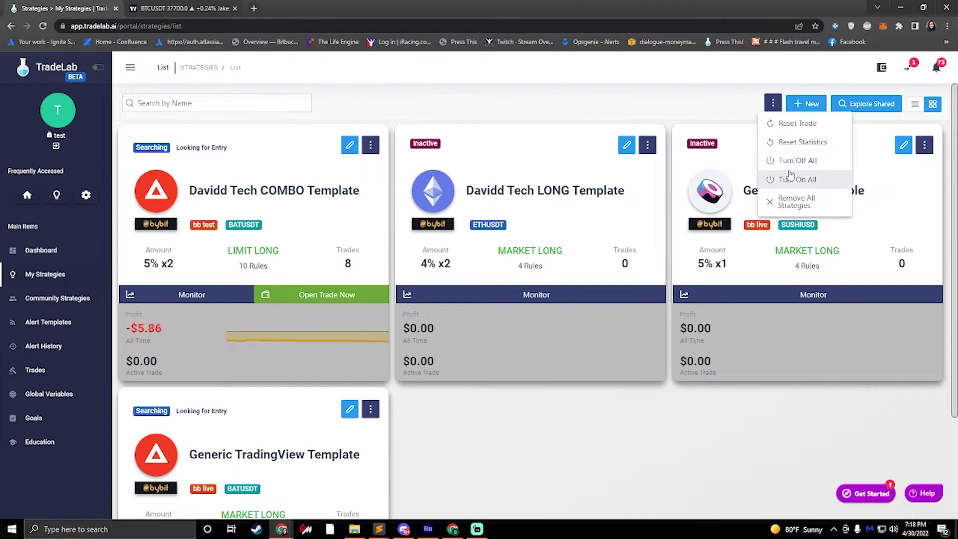
left_click(666, 115)
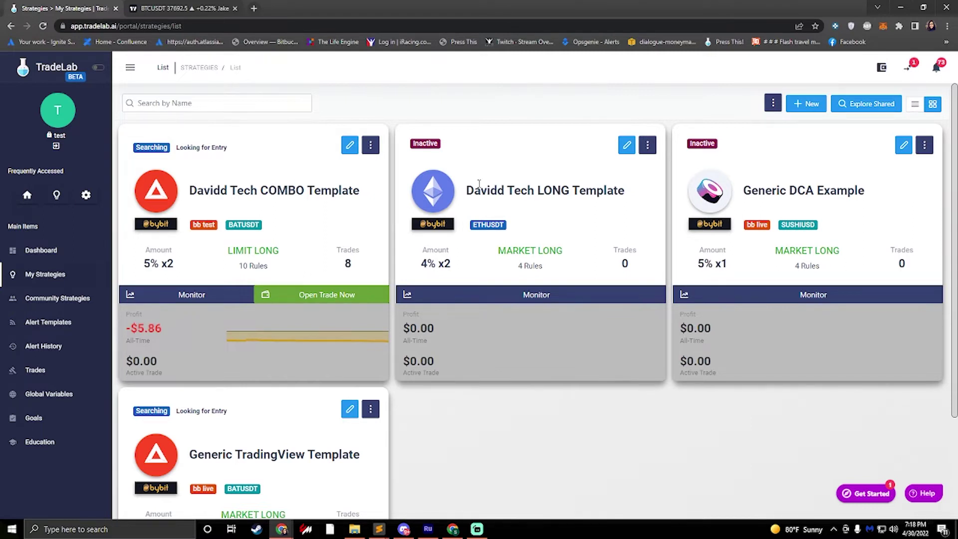
Open the Davidd Tech LONG Template for editing and expand its Advanced Settings.
left_click(649, 150)
left_click(592, 150)
left_click(626, 145)
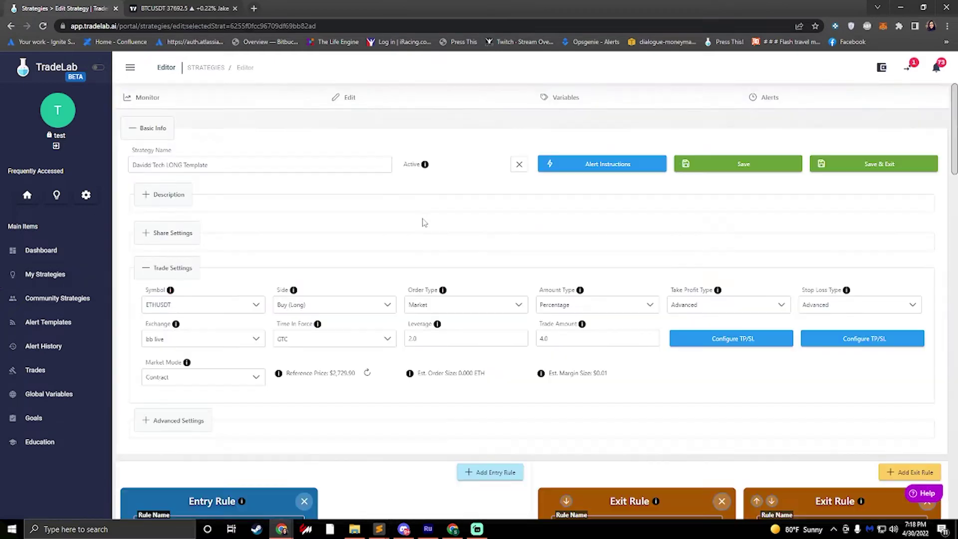
left_click(168, 424)
scroll(671, 386, "down", 2)
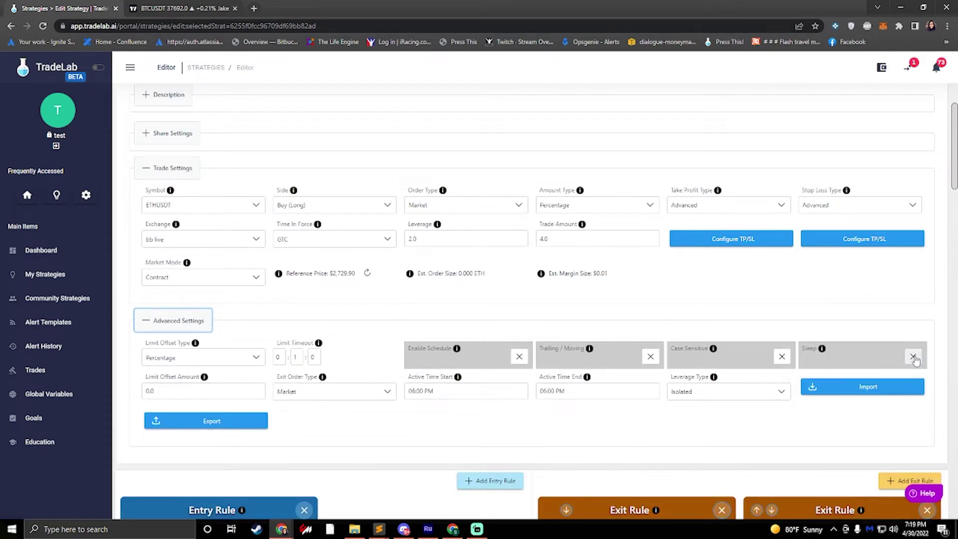
Turn the strategy's Sleep setting on and back off in the Advanced Settings.
left_click(913, 357)
left_click(913, 358)
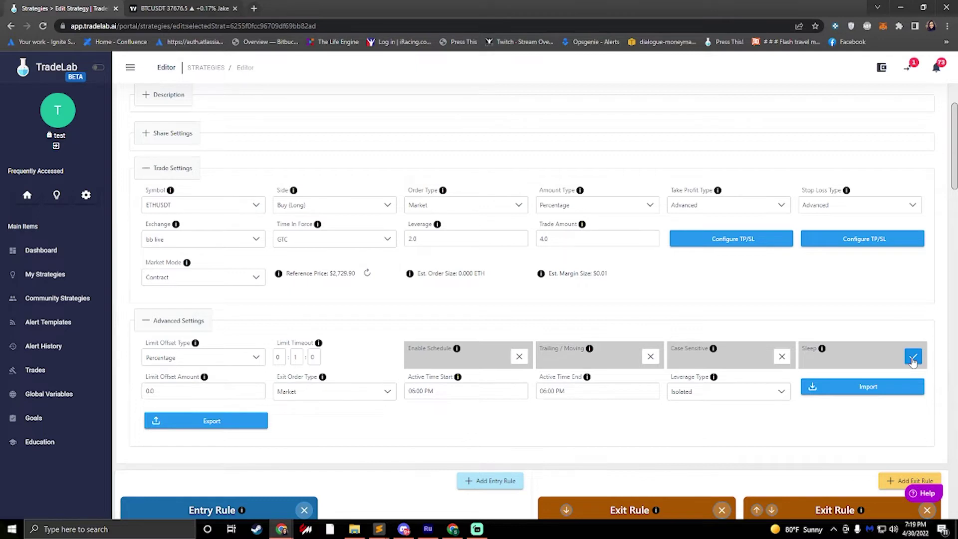
left_click(912, 359)
Open the strategy's API Entry - Long alert for editing.
scroll(561, 408, "down", 2)
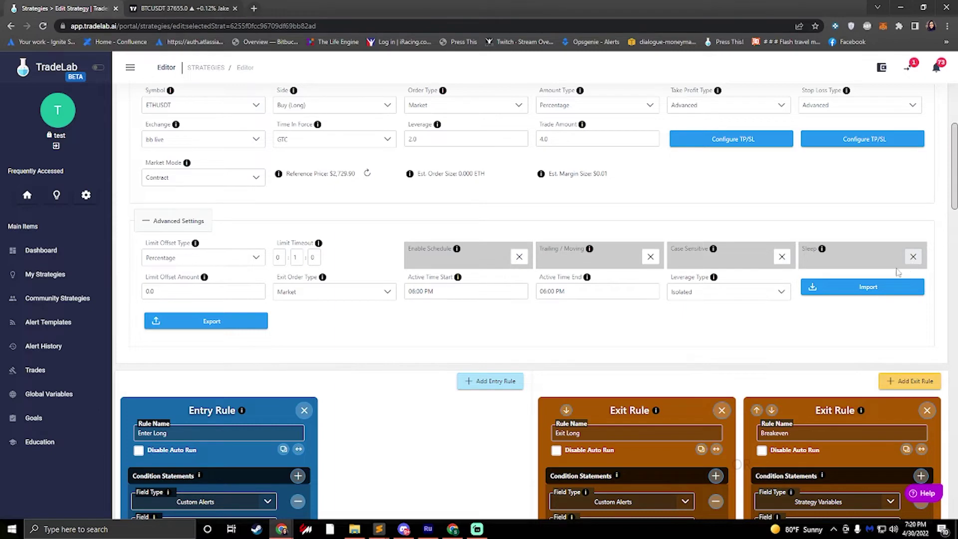
scroll(801, 266, "up", 3)
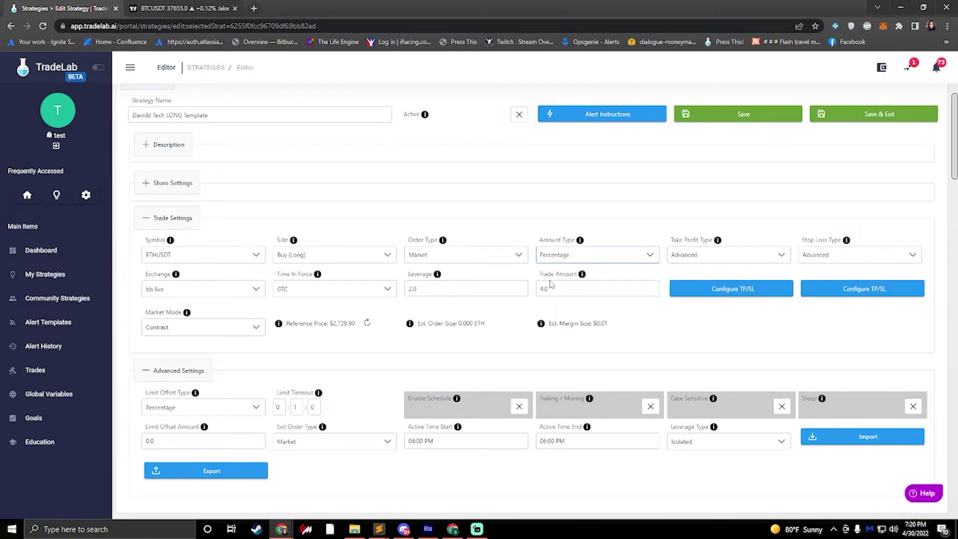
scroll(545, 253, "up", 1)
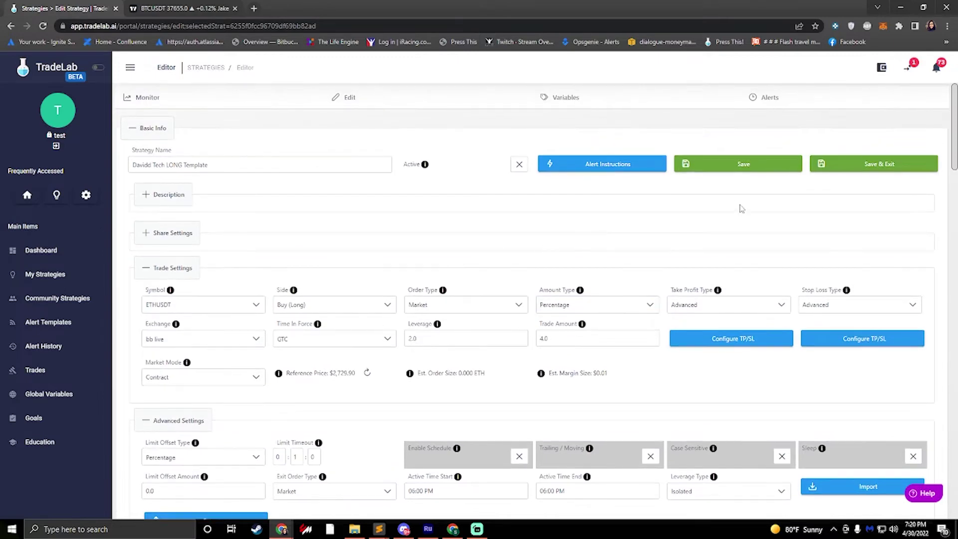
left_click(789, 107)
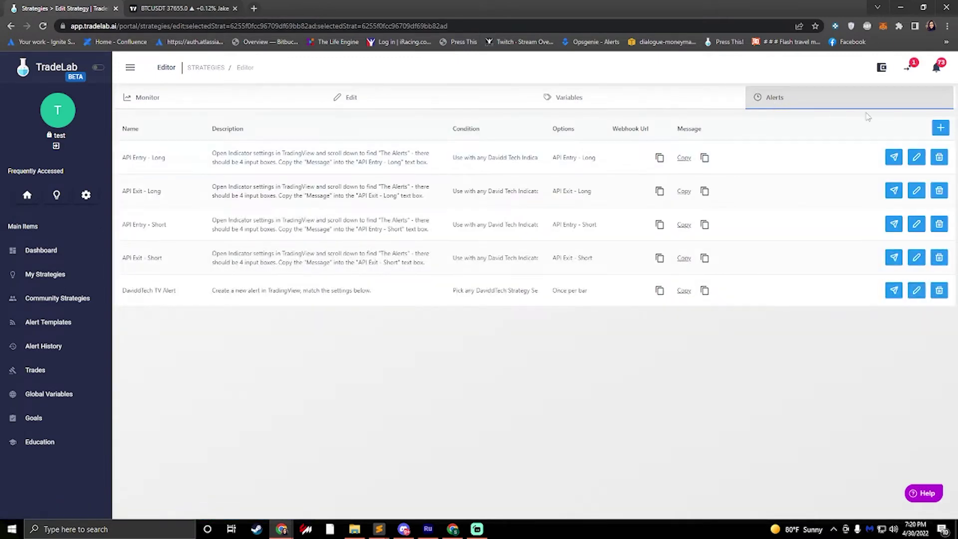
left_click(916, 157)
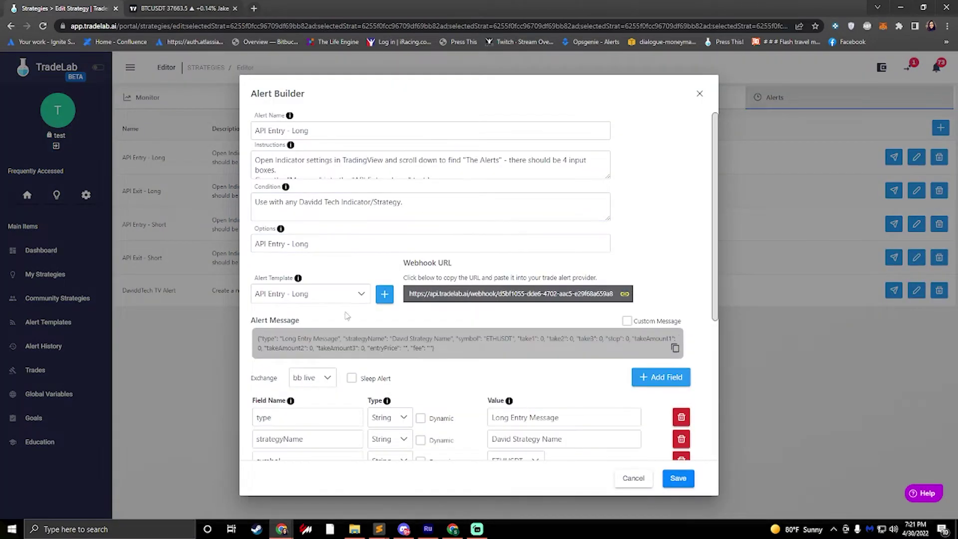
Enable Sleep Alert on the API Entry - Long alert with Put to Sleep, and copy the alert message.
scroll(394, 299, "down", 2)
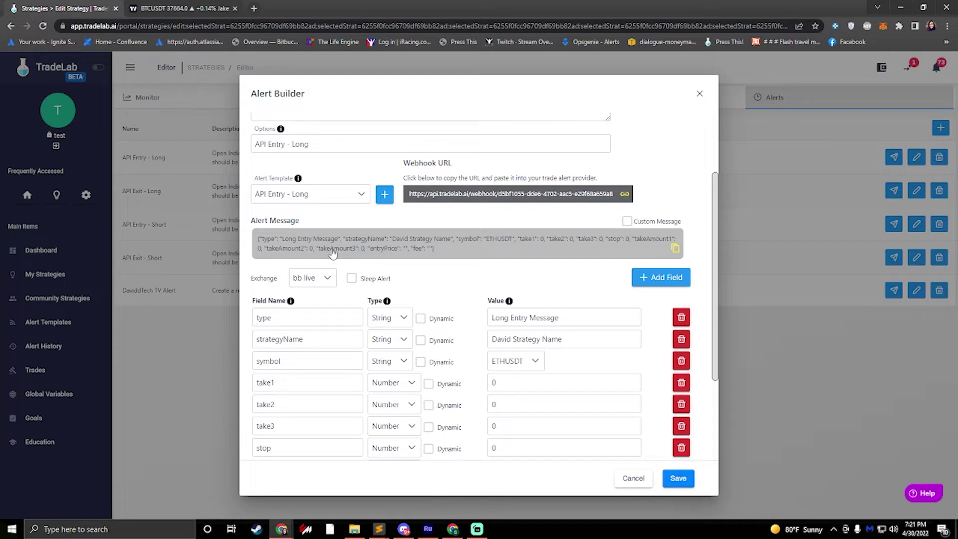
mouse_move(352, 279)
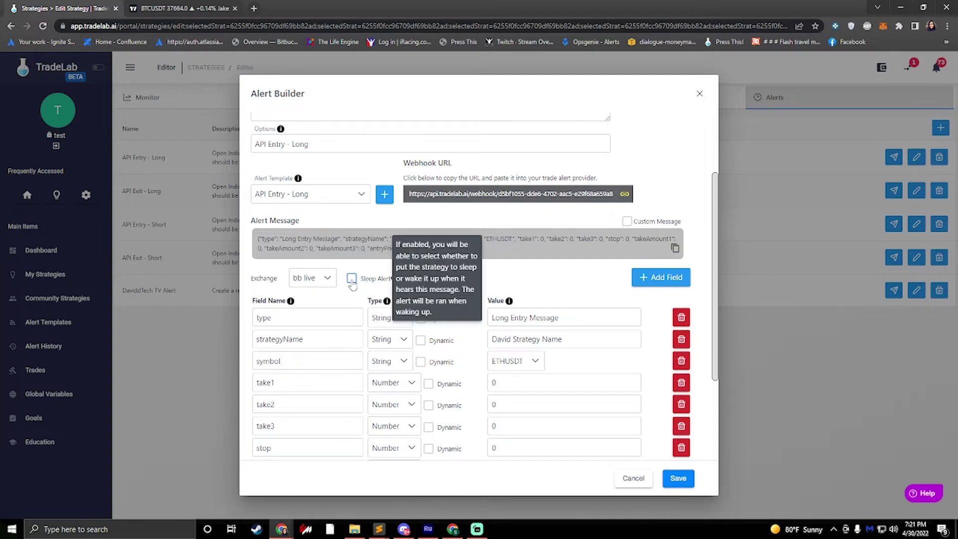
left_click(351, 281)
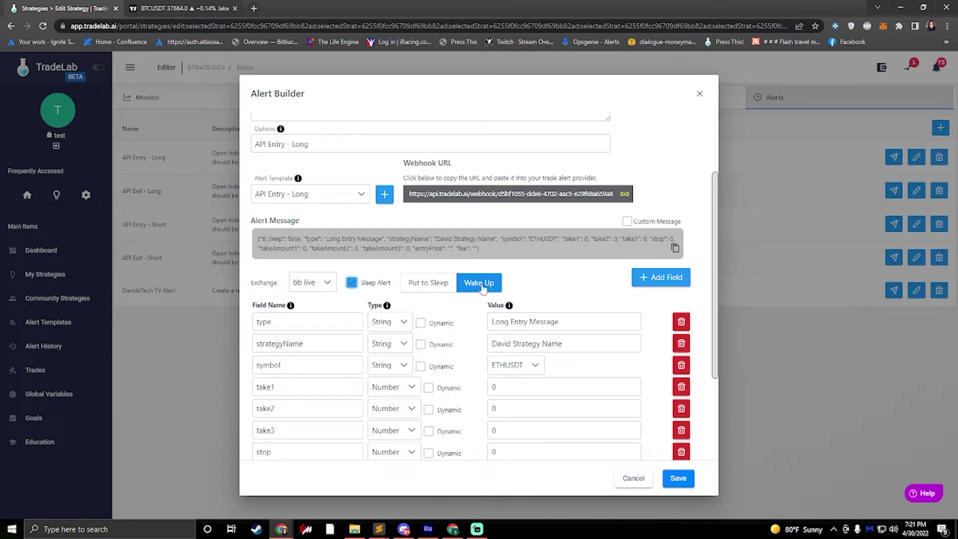
left_click(423, 289)
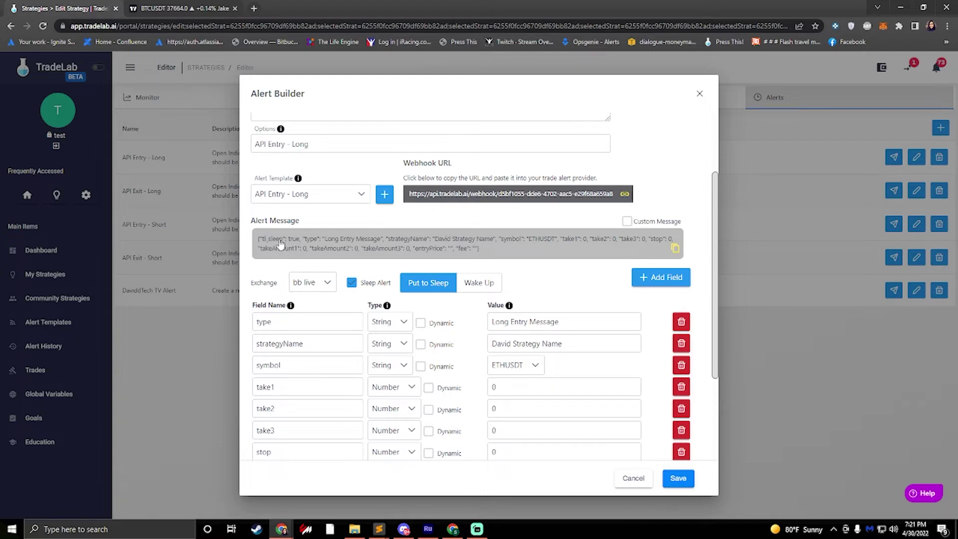
left_click(294, 245)
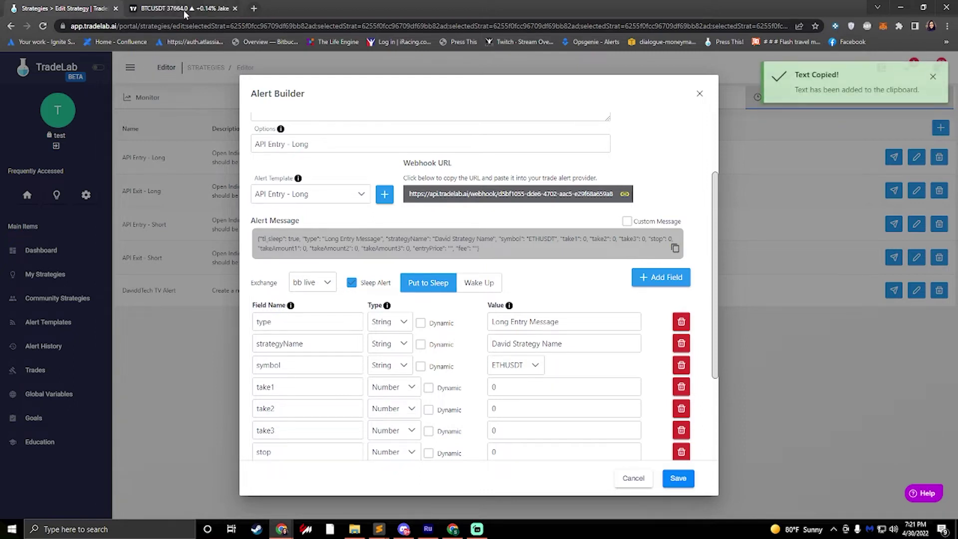
Switch to TradingView and start a new BTCUSDT alert, replacing its message with the copied sleep message.
left_click(181, 8)
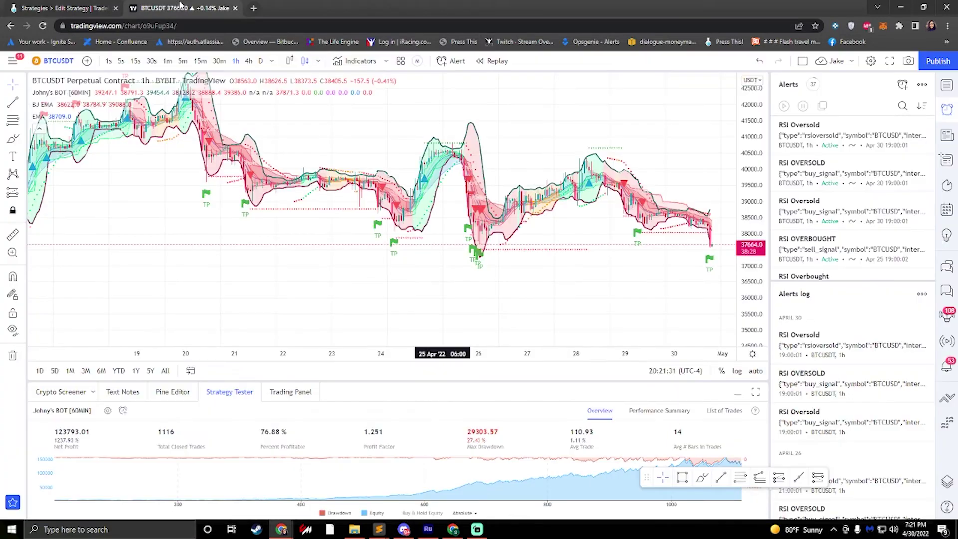
left_click(902, 84)
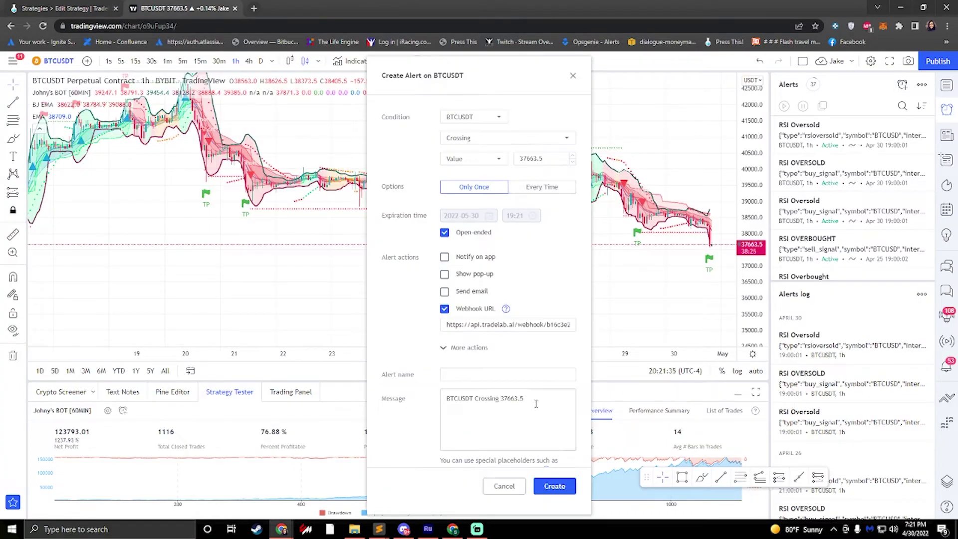
left_click(483, 404)
key("ctrl+a")
key("ctrl+v")
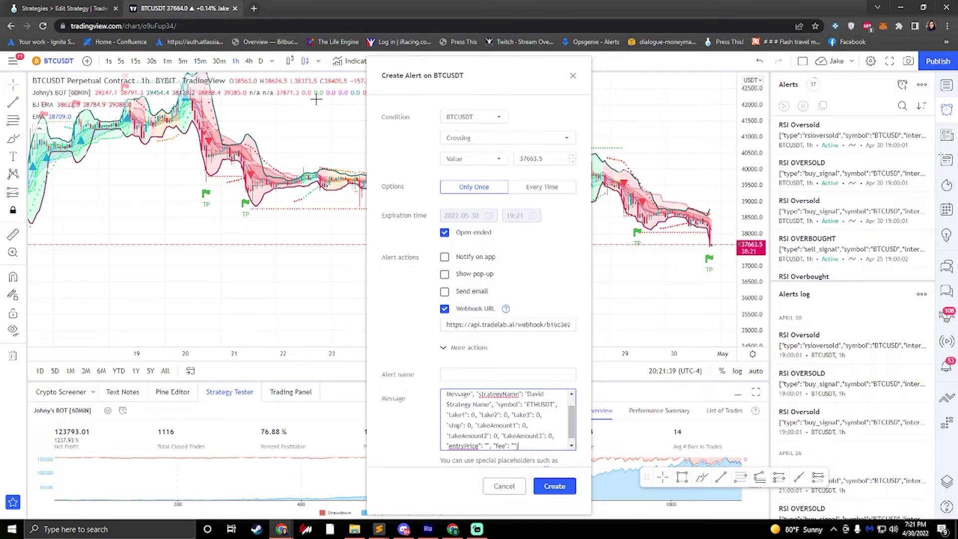
Back in TradeLab, set the sleep alert to Wake Up and copy the updated alert message.
left_click(65, 8)
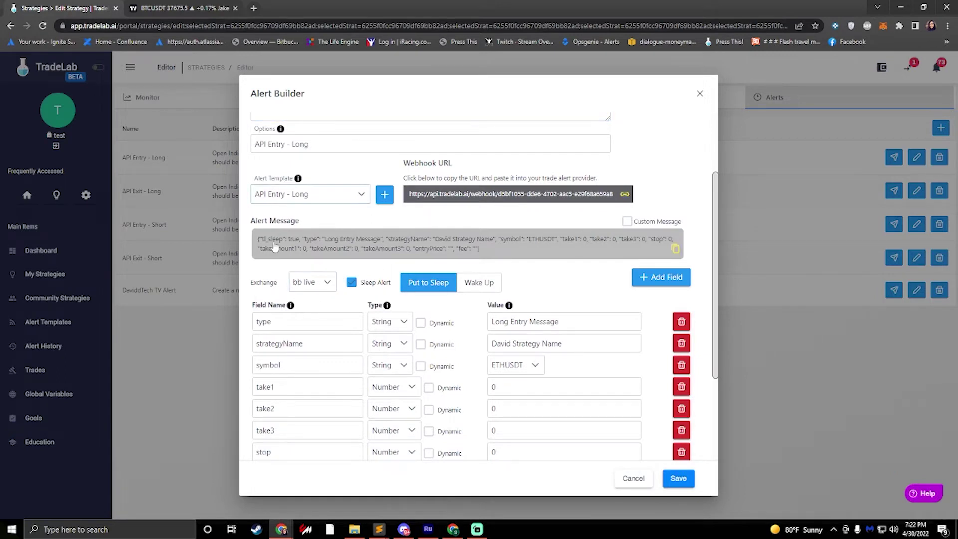
left_click(480, 285)
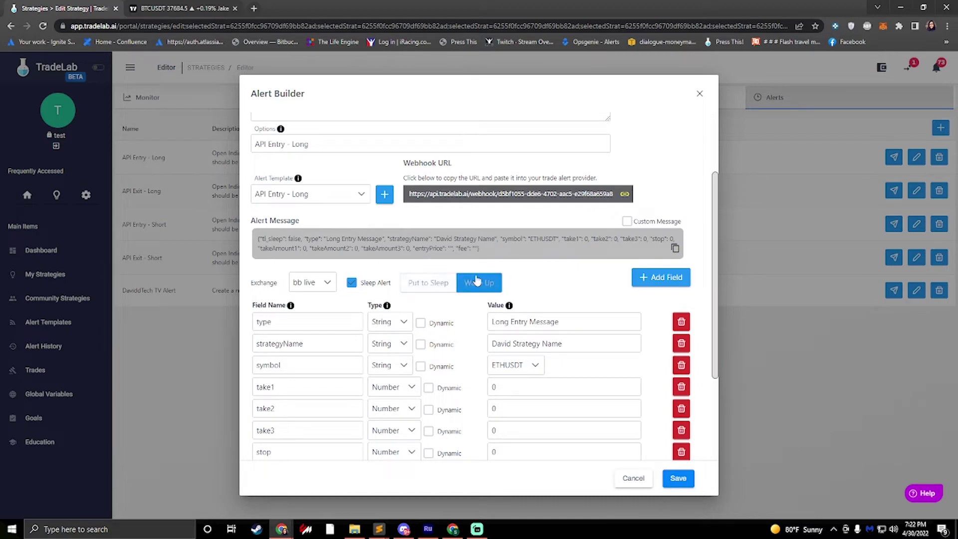
left_click(361, 251)
In TradingView, discard the unfinished alert and start a new BTCUSDT alert with the copied wake-up message.
left_click(180, 8)
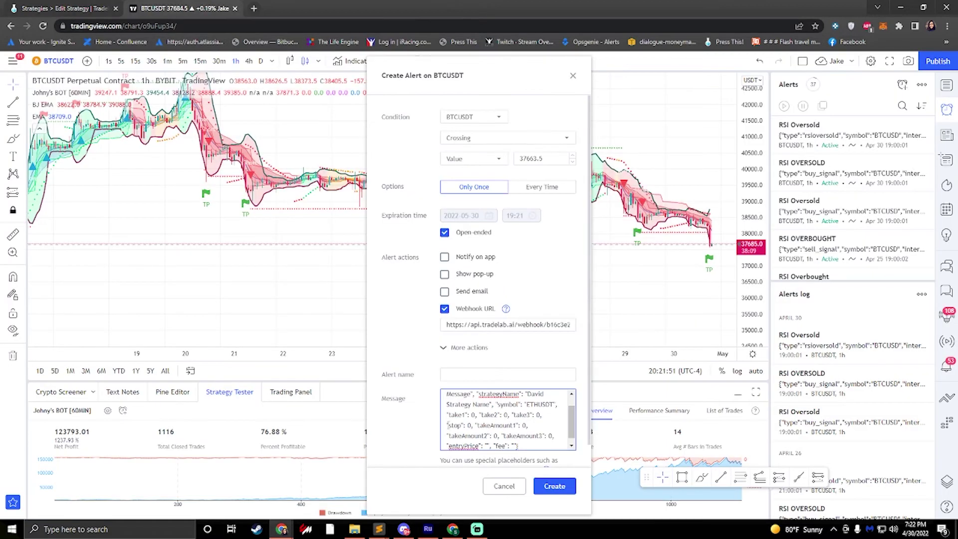
left_click(504, 486)
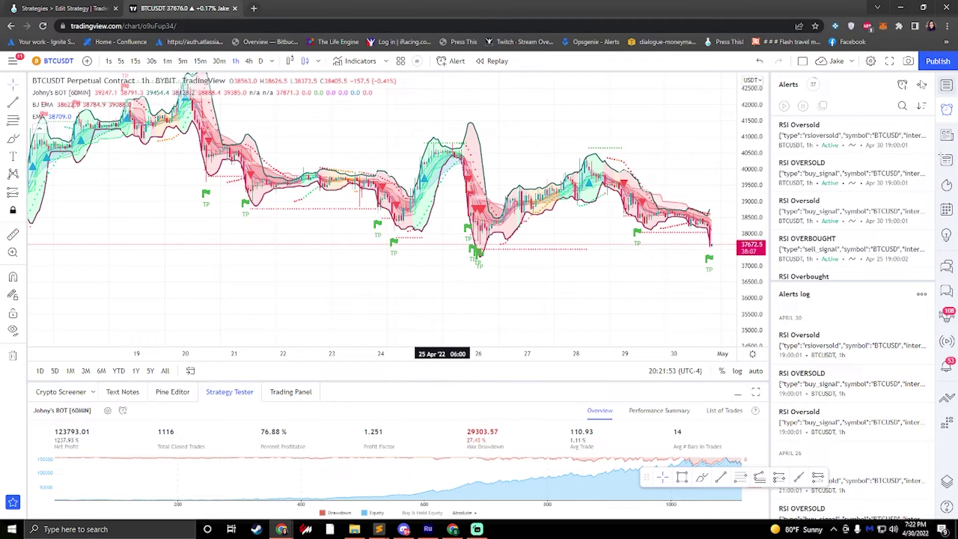
left_click(902, 85)
left_click(497, 397)
key("ctrl+a")
key("ctrl+v")
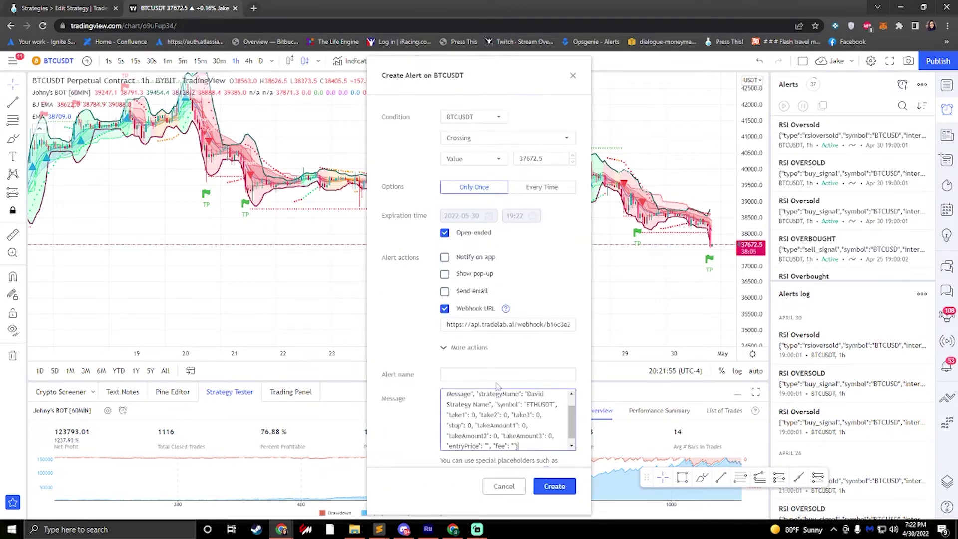
Return to TradeLab and review the API Entry - Long alert's template, message and sleep options.
left_click(65, 8)
left_click(502, 345)
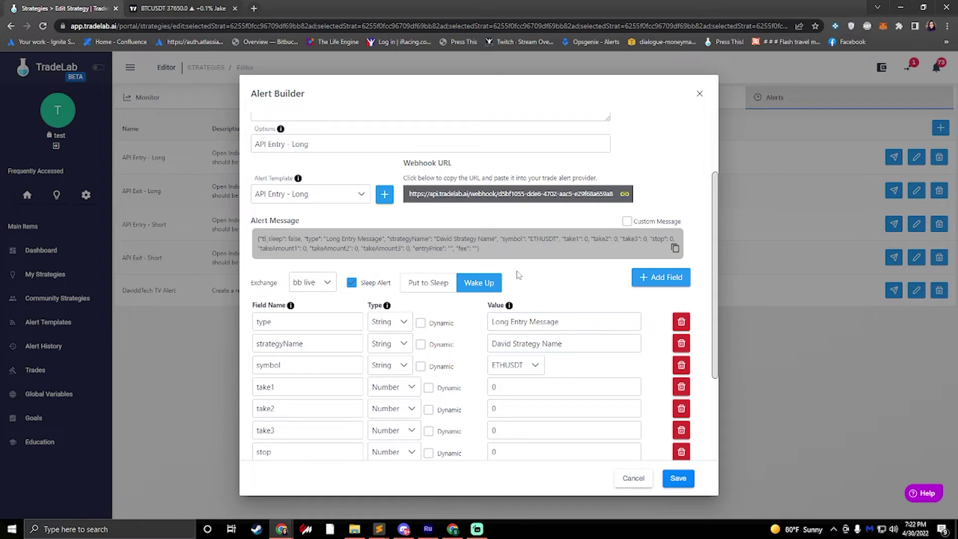
scroll(526, 282, "up", 1)
scroll(526, 282, "up", 1)
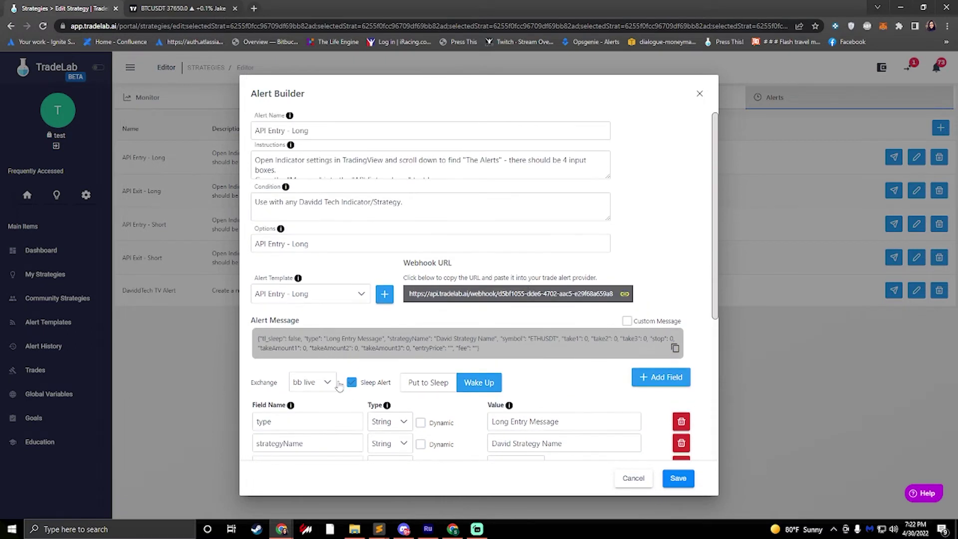
mouse_move(357, 390)
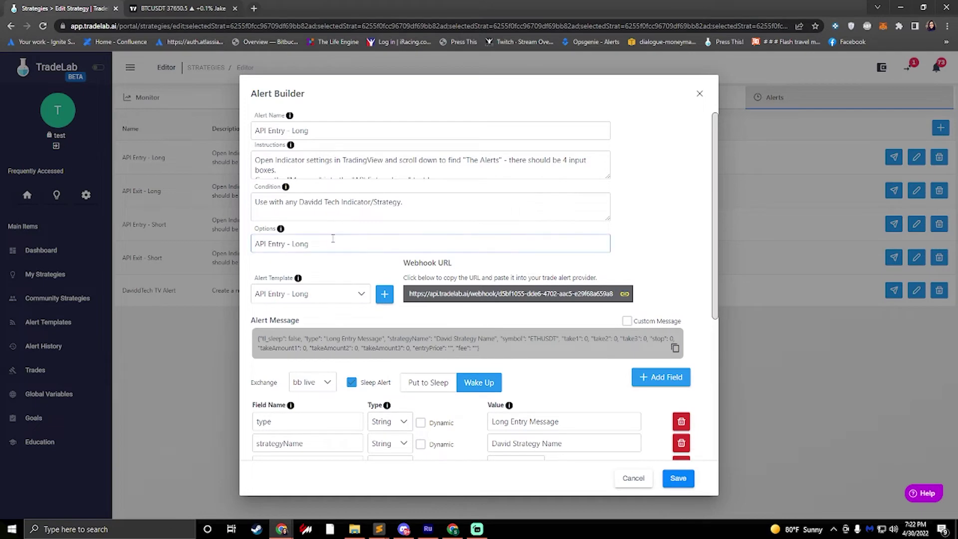
In the strategy's edit view, add a new entry rule with a condition statement using the Strategy field type.
scroll(333, 239, "down", 3)
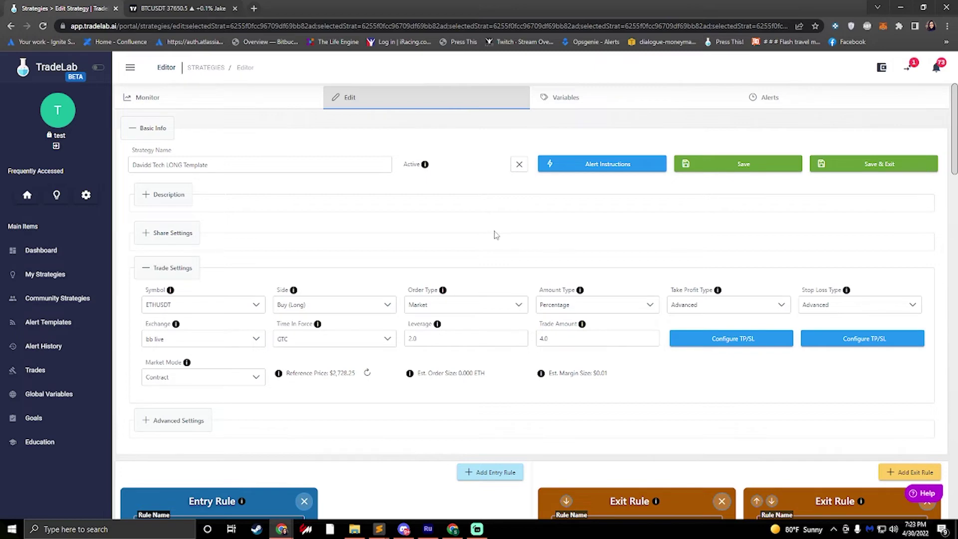
scroll(489, 237, "down", 5)
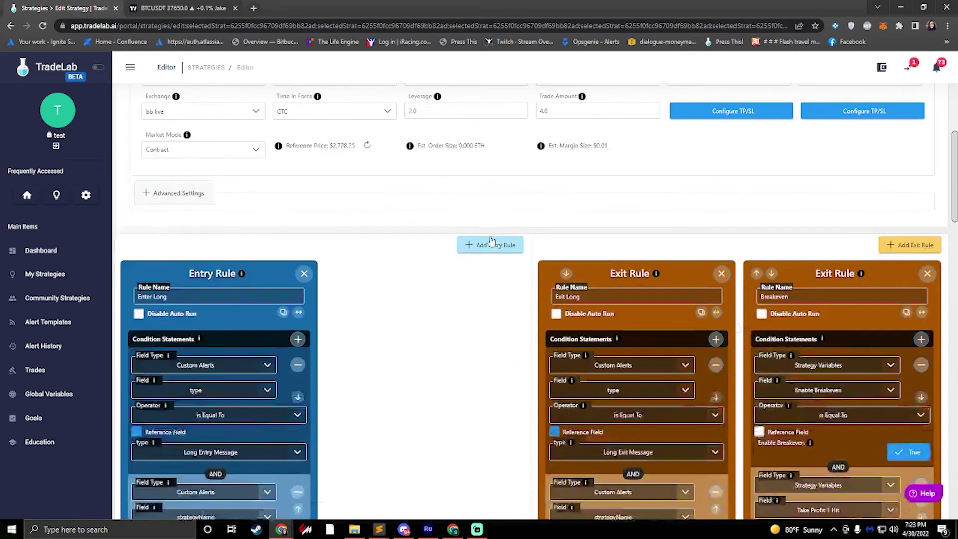
left_click(484, 227)
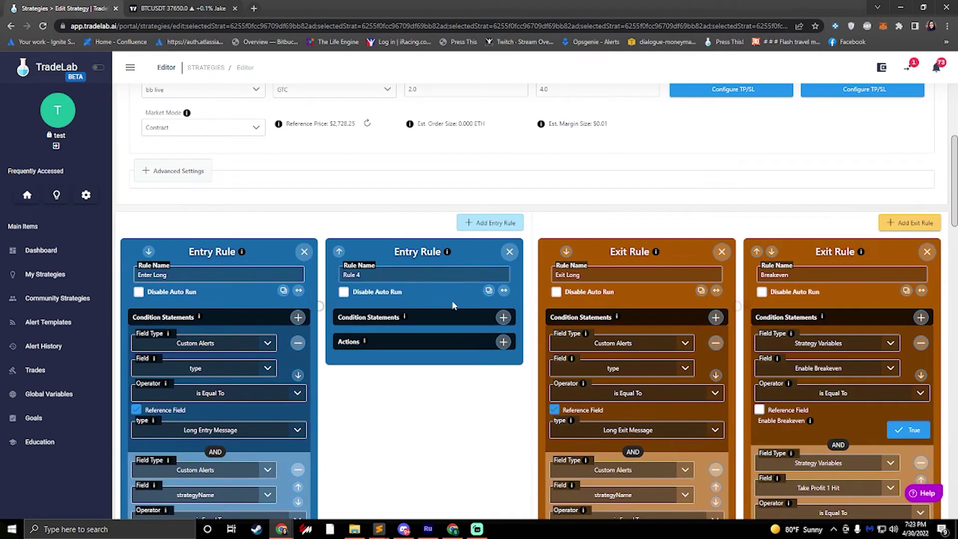
left_click(504, 317)
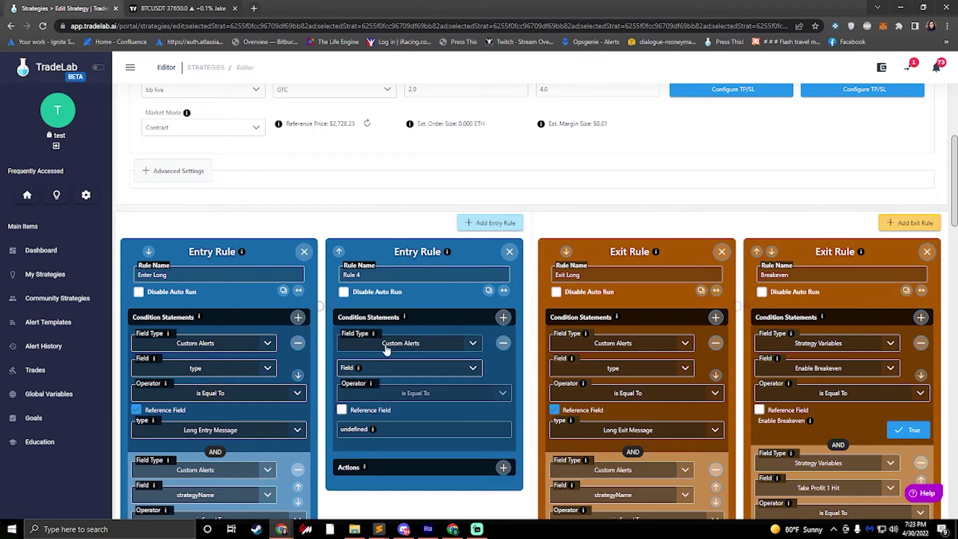
left_click(415, 347)
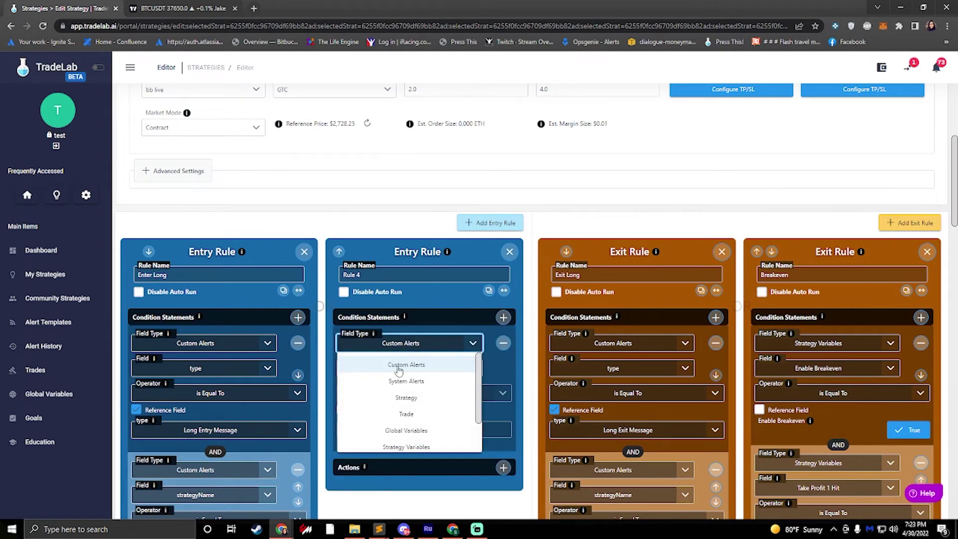
left_click(419, 399)
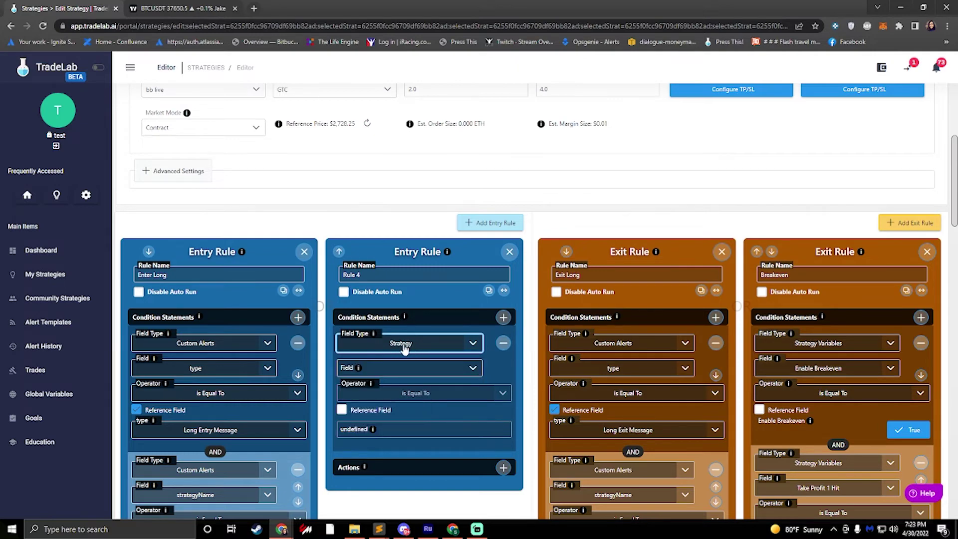
Expand the strategy's advanced settings and set the new entry rule's condition field to Sleep.
scroll(393, 277, "up", 4)
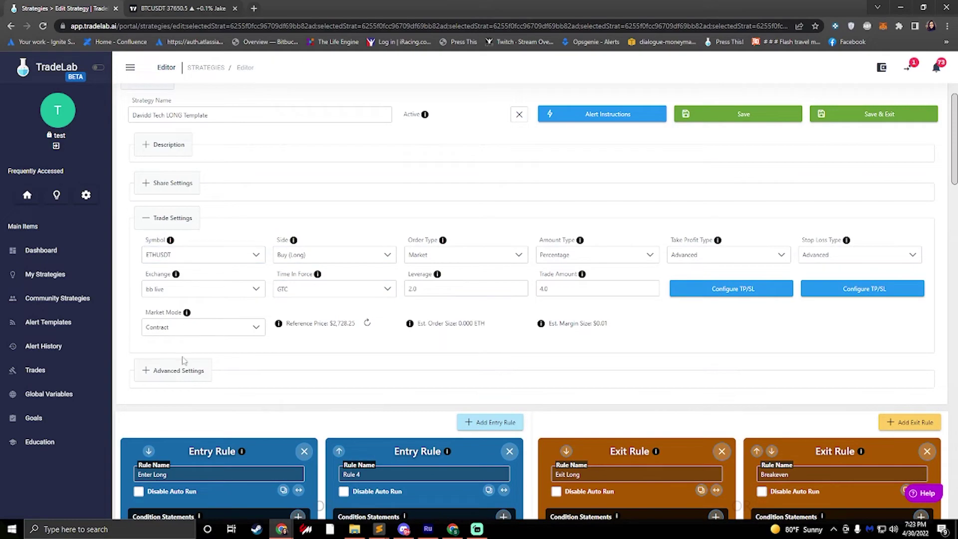
left_click(184, 378)
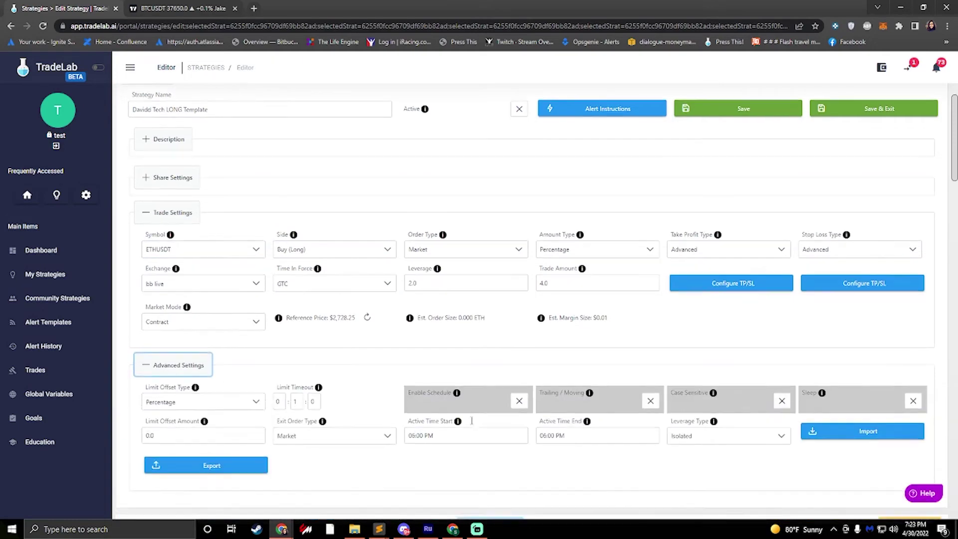
scroll(464, 421, "down", 5)
left_click(425, 328)
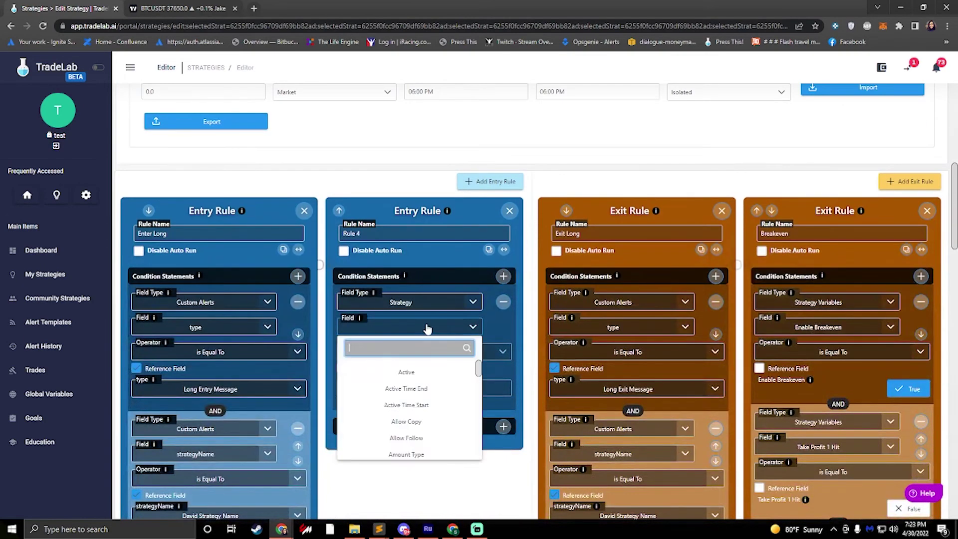
type("Sleep")
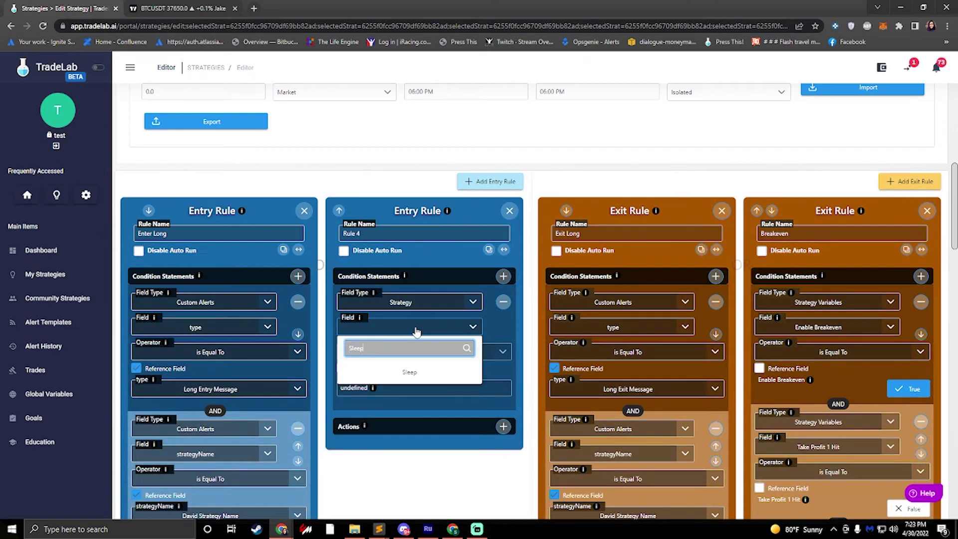
left_click(425, 374)
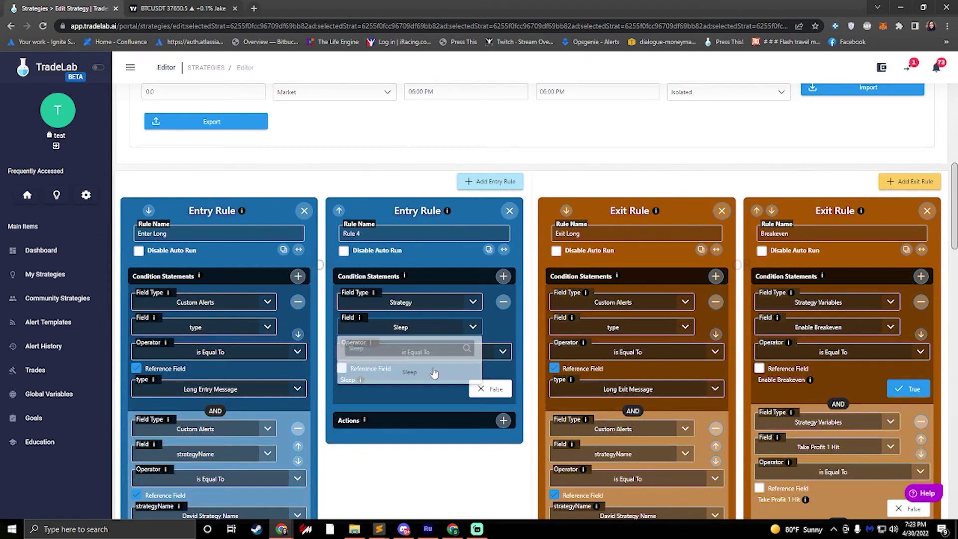
Add an action to the new entry rule and view the available action types without choosing one.
left_click(504, 421)
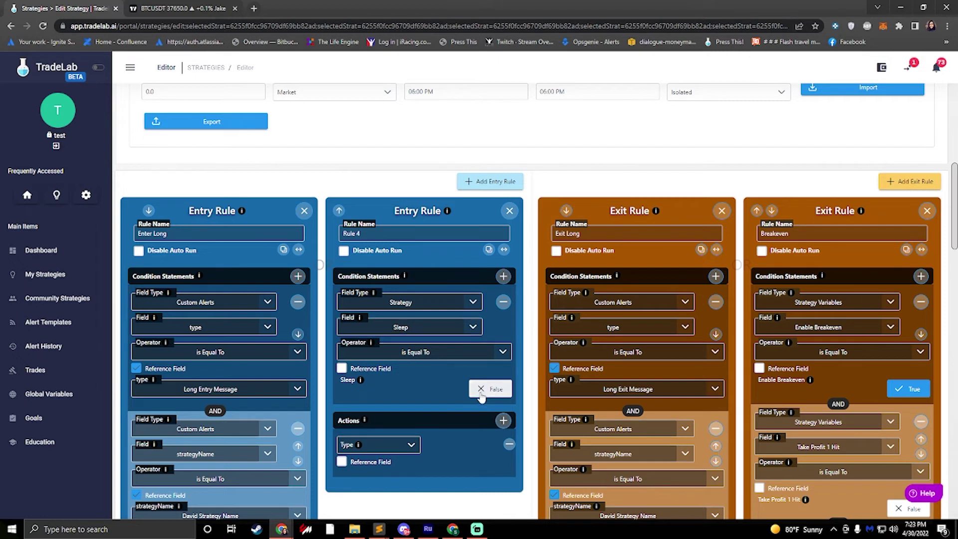
left_click(372, 449)
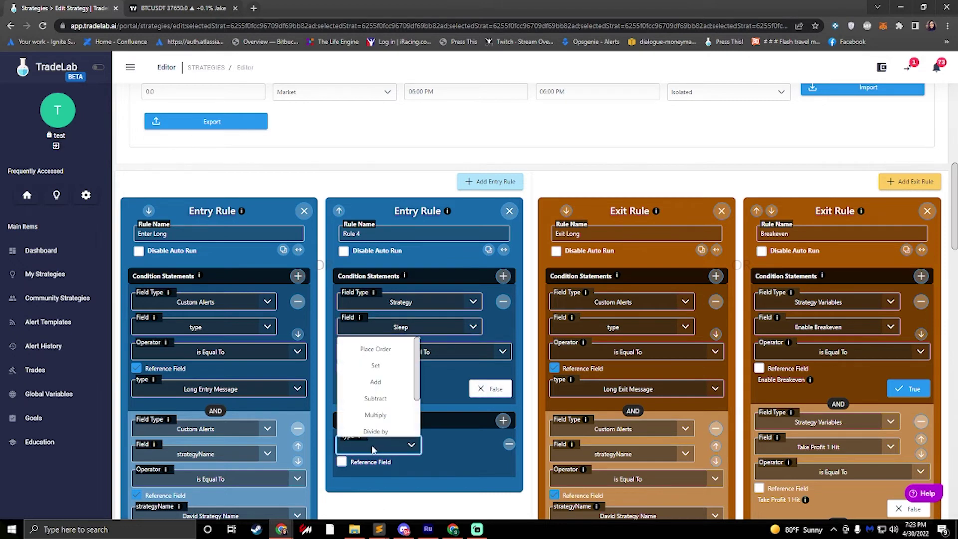
left_click(464, 360)
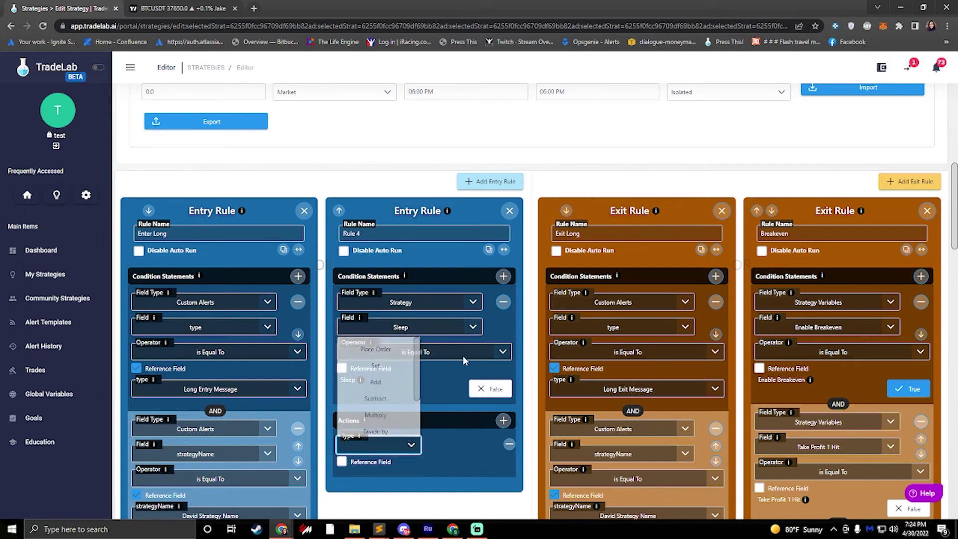
Add a second condition to the new entry rule requiring the custom alert field "type" to equal "domath".
left_click(503, 276)
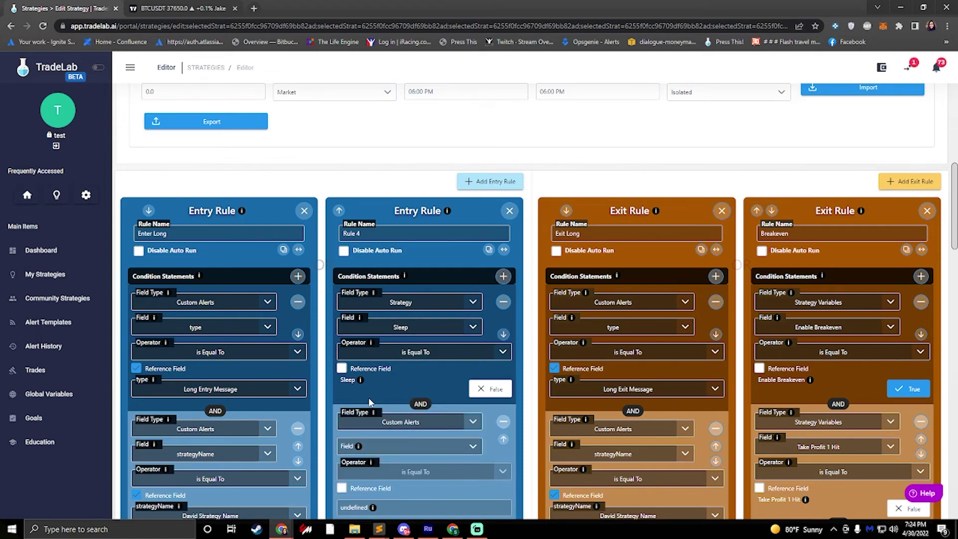
scroll(369, 402, "down", 2)
left_click(432, 348)
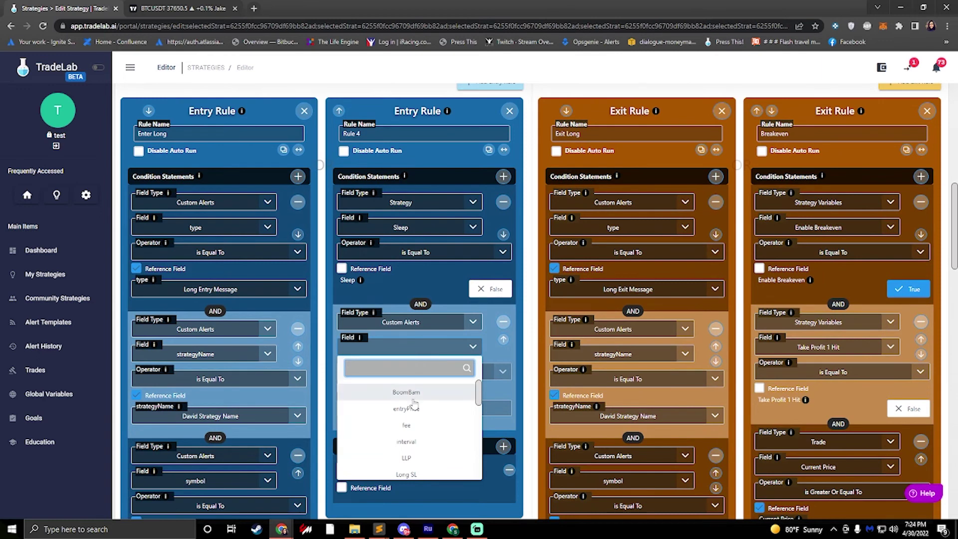
type("type")
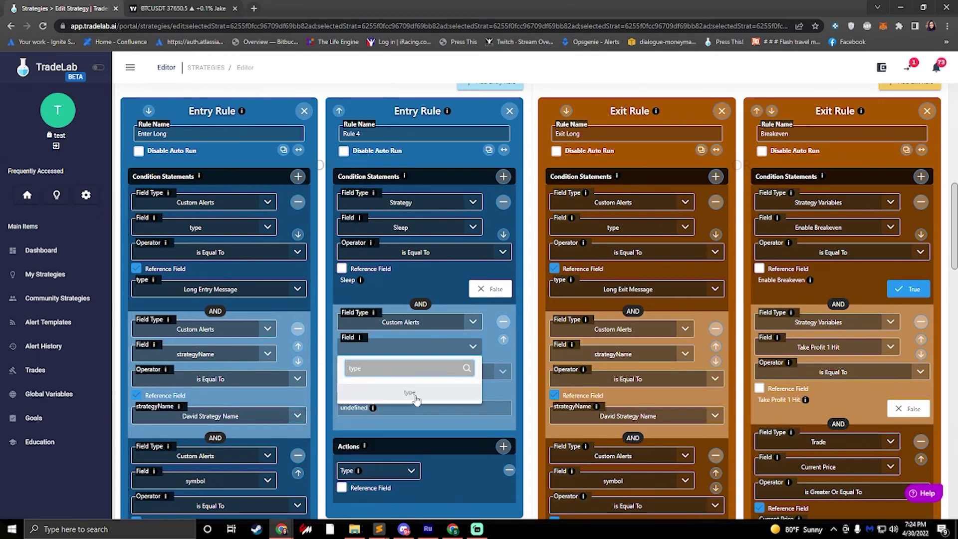
left_click(408, 393)
left_click(400, 409)
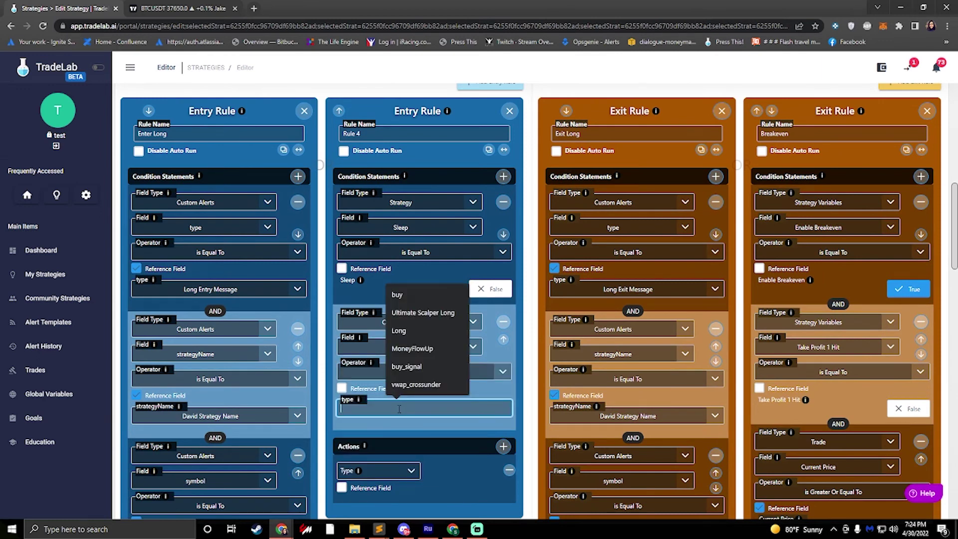
type("domath")
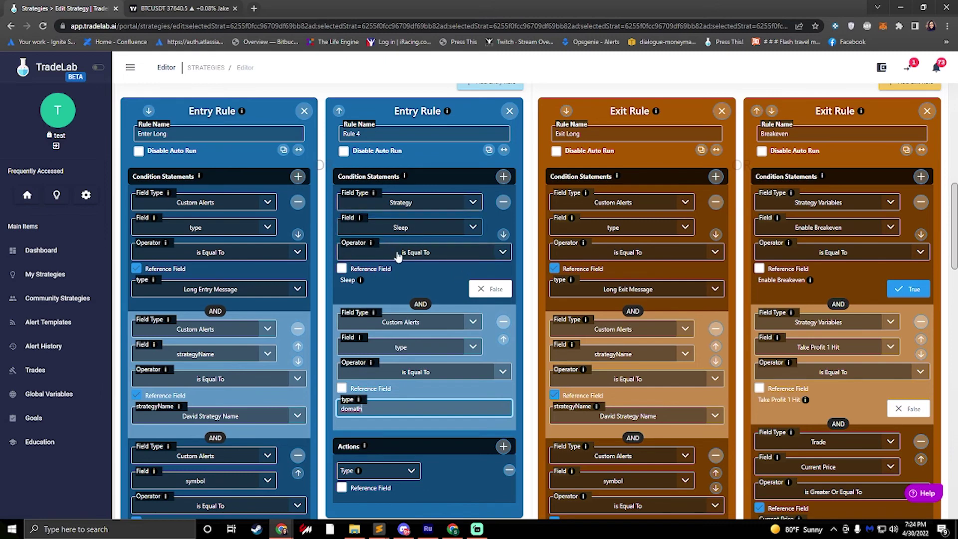
Set the new entry rule's action type to Add.
scroll(426, 279, "down", 2)
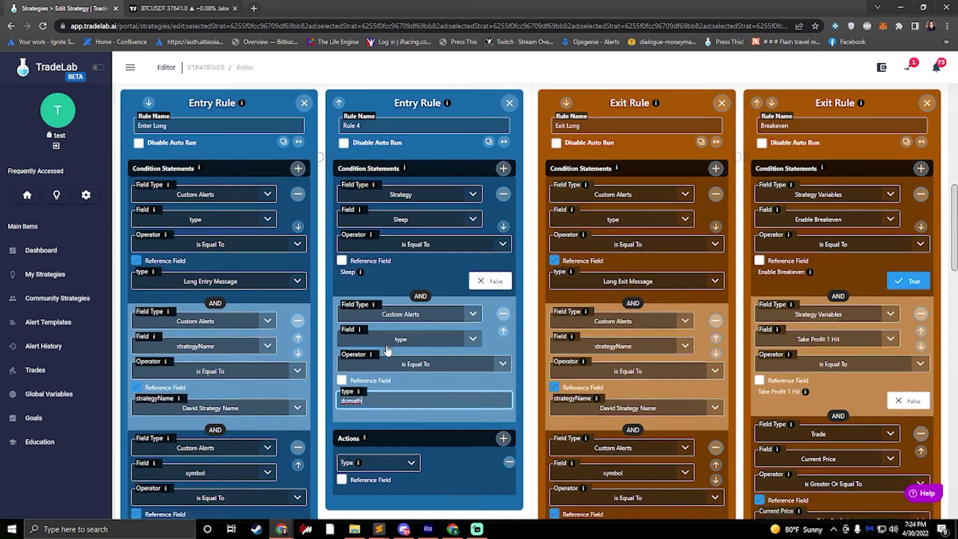
left_click(397, 372)
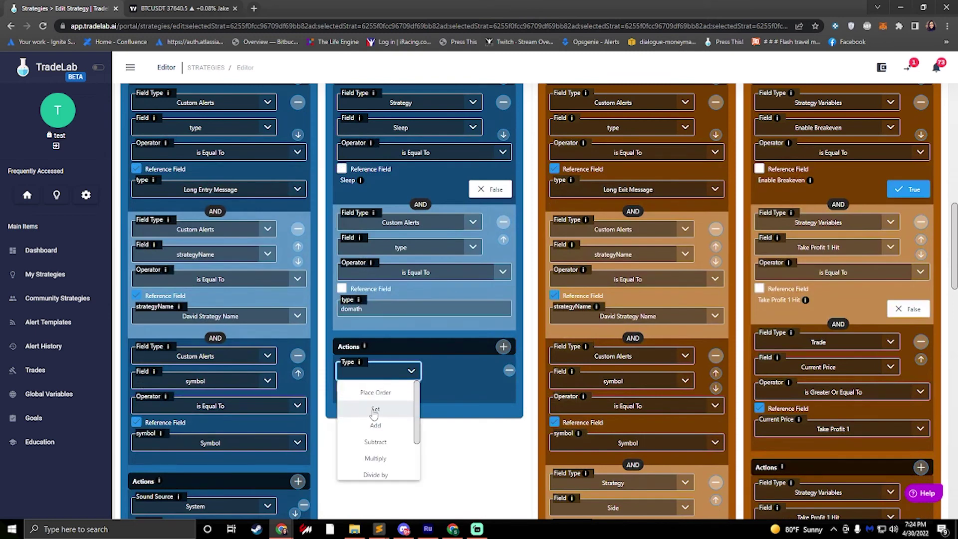
left_click(375, 425)
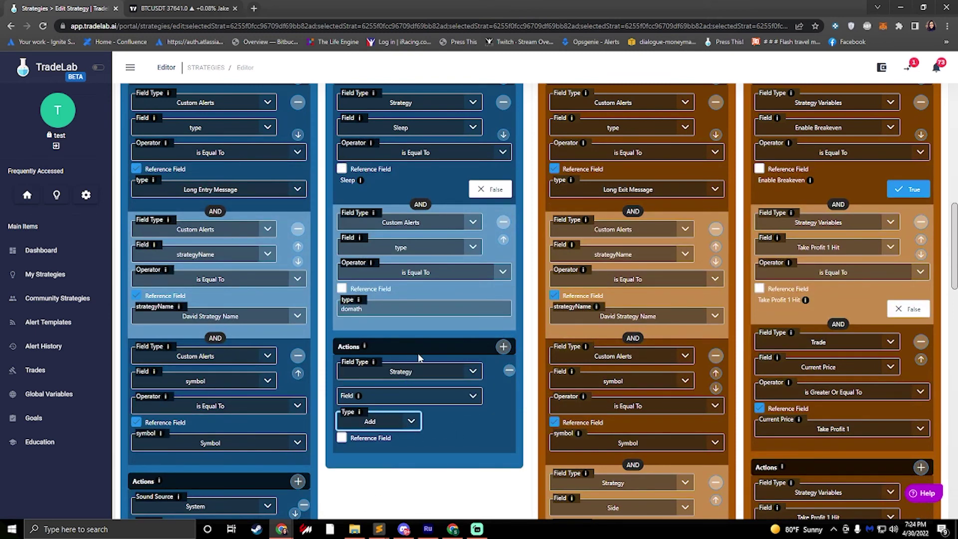
Review the new rule and the strategy's settings, and view the help window with its suggested articles before closing it.
scroll(401, 335, "up", 1)
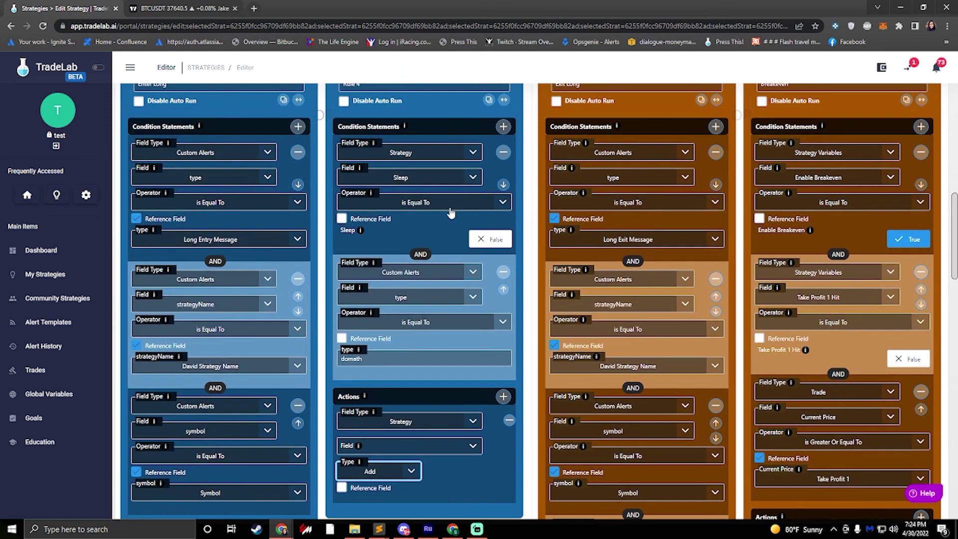
scroll(347, 160, "up", 7)
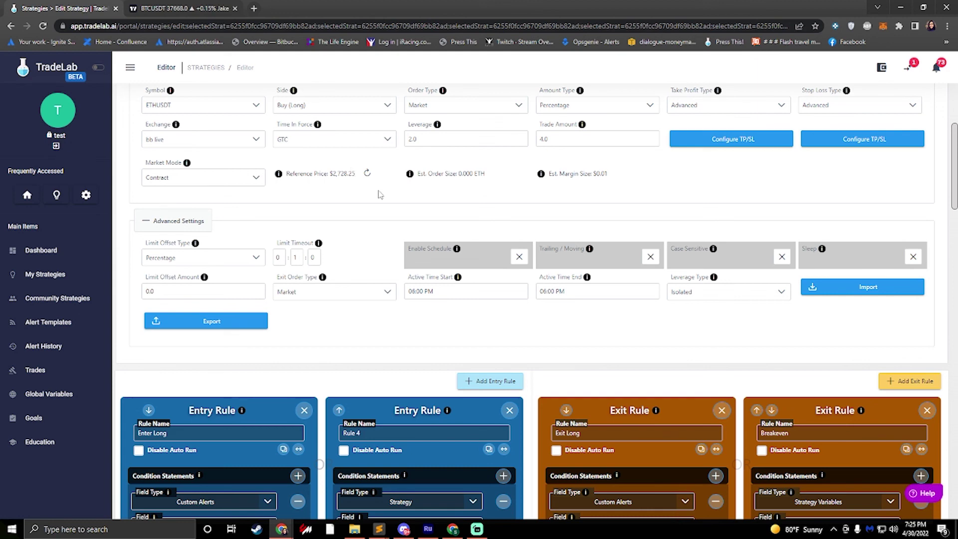
scroll(385, 234, "up", 4)
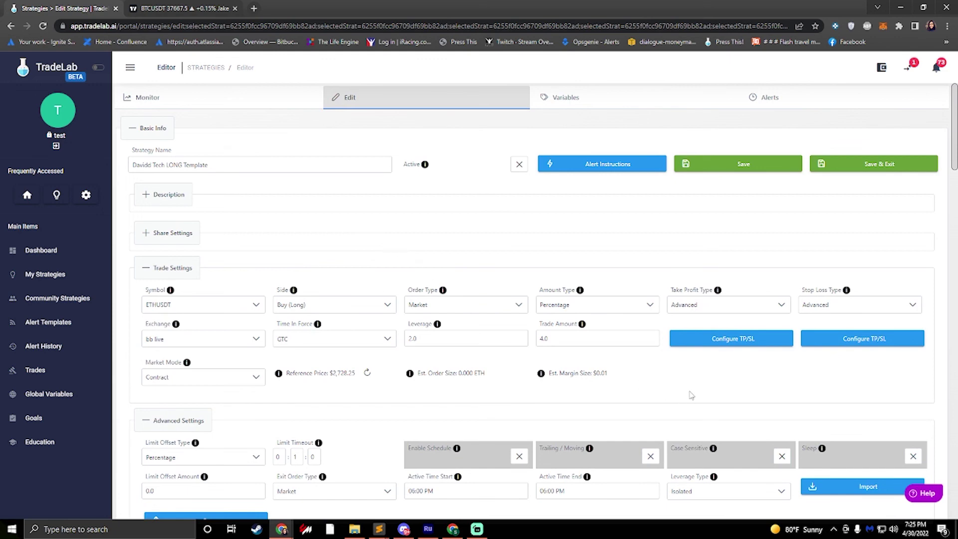
left_click(918, 493)
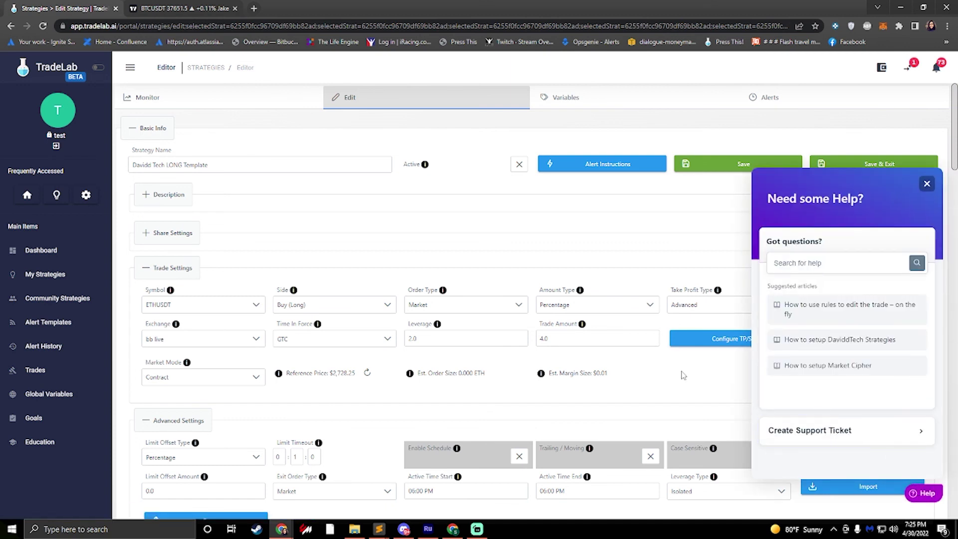
left_click(927, 185)
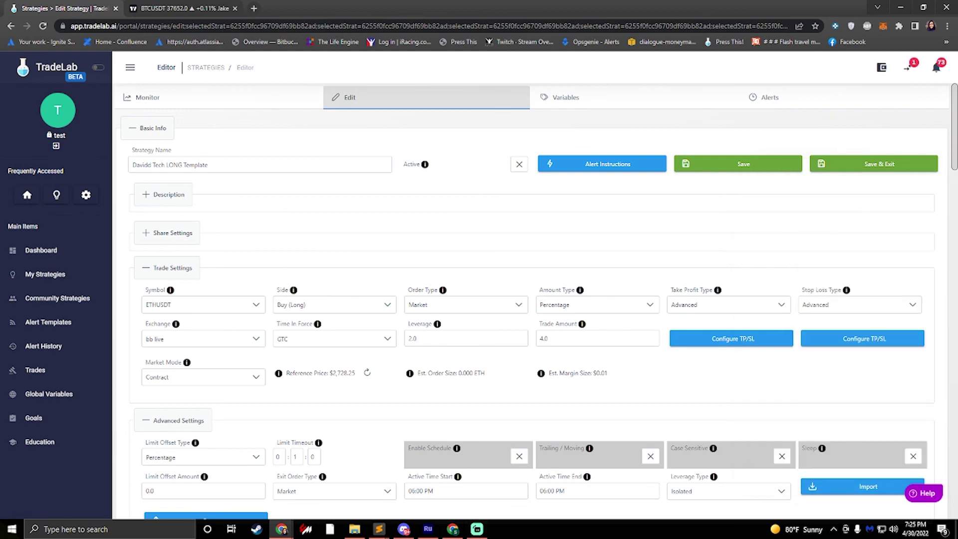